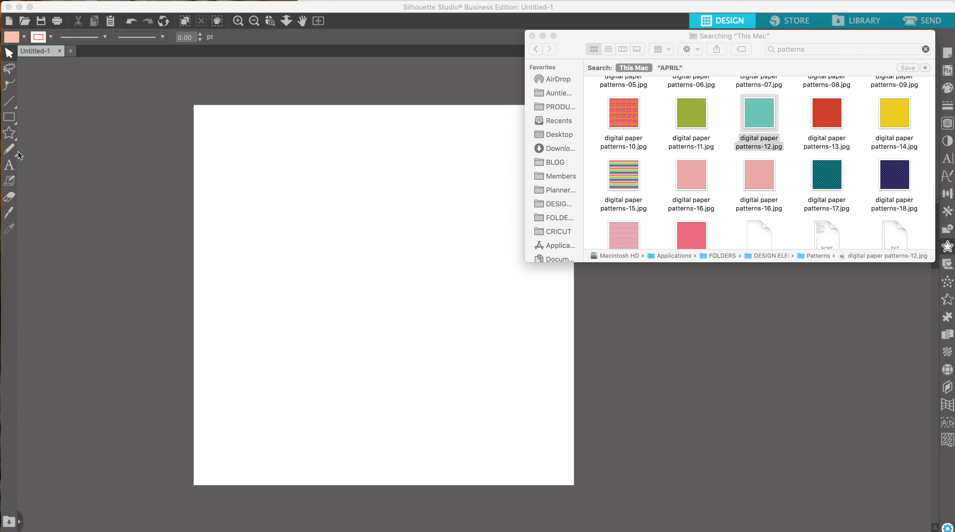
- Add the text 'Auntie tay' near the top of the page with the Text tool
left_click(10, 165)
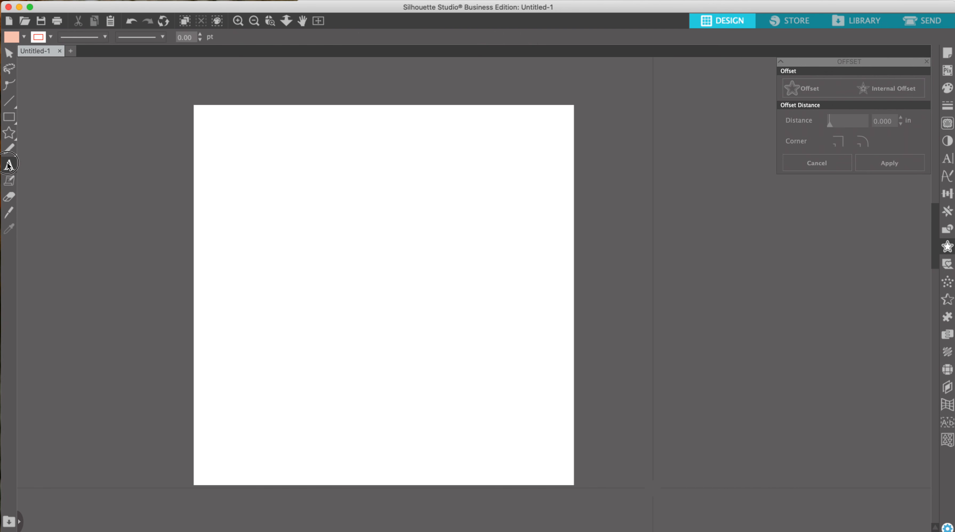
left_click(238, 187)
type("Auntie tay")
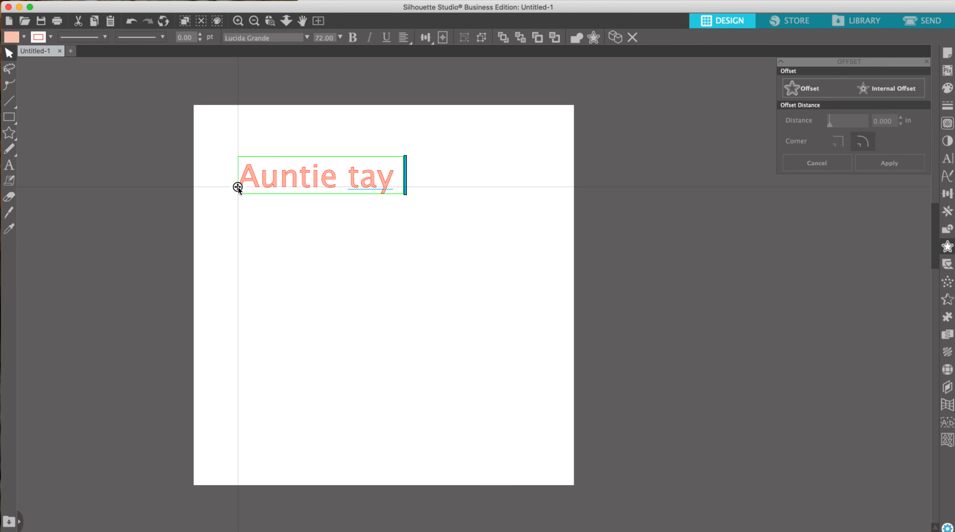
left_click(324, 220)
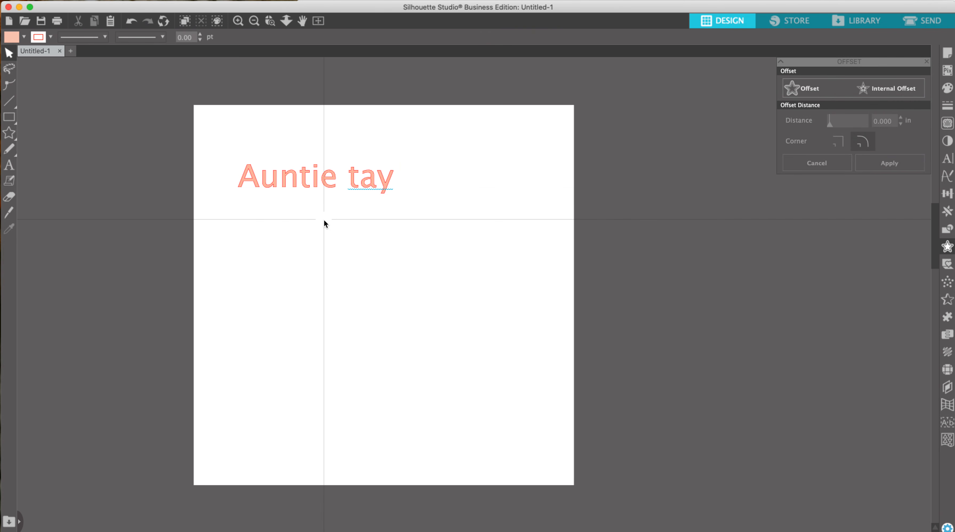
- Enlarge the text to about 8.8 in wide and nudge it slightly upward
left_click(311, 183)
left_click_drag(407, 198, 501, 278)
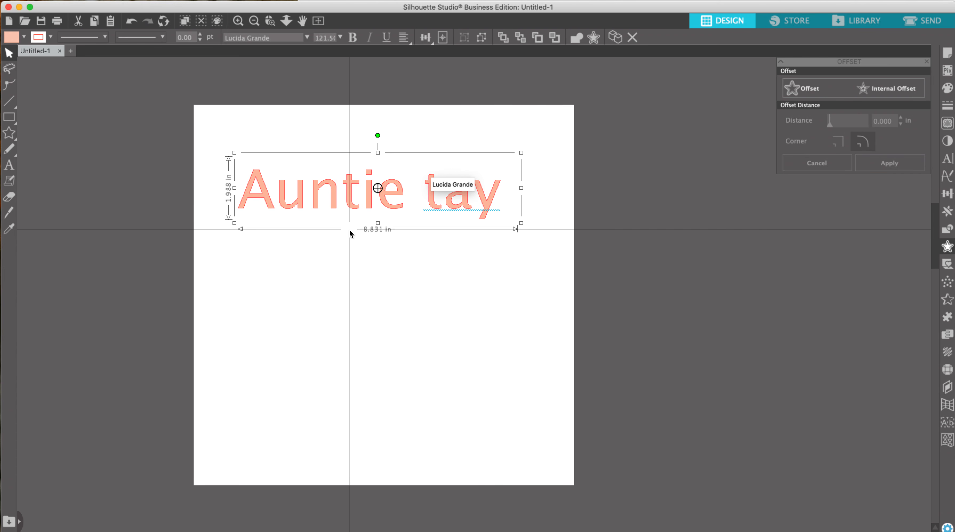
left_click_drag(350, 206, 347, 196)
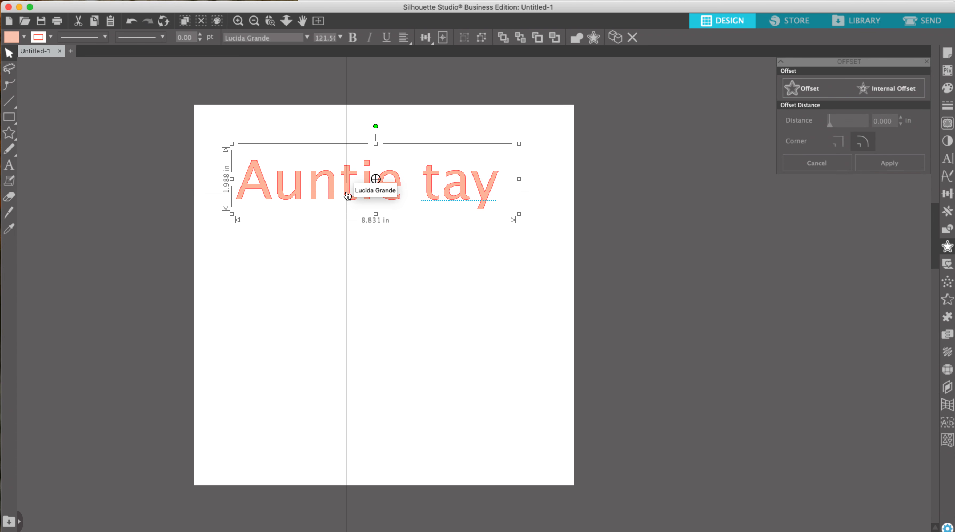
- Remove the text's outline color, then deselect it
left_click(51, 37)
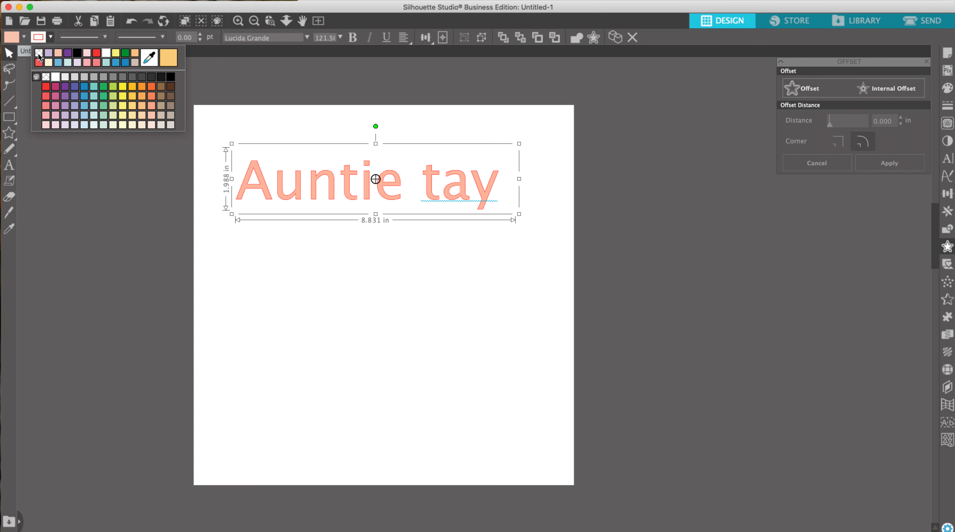
left_click(39, 56)
left_click(237, 303)
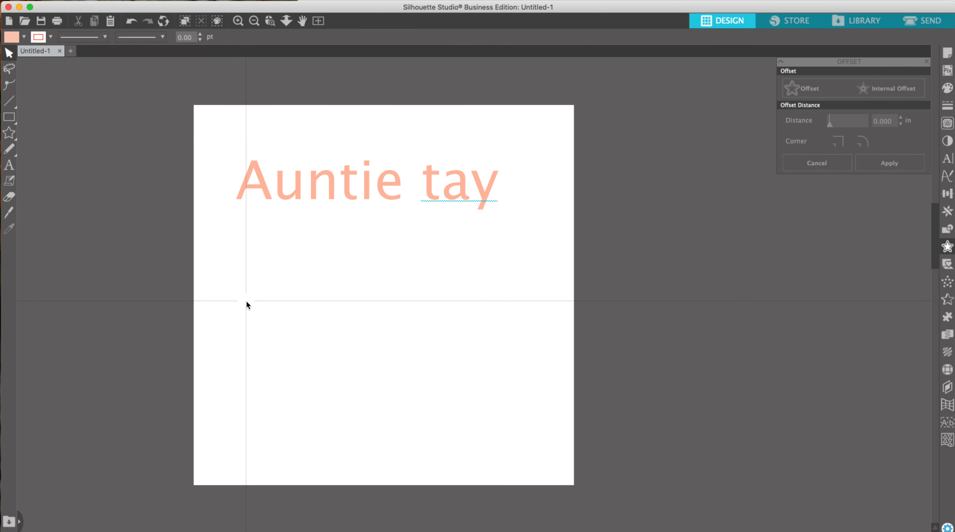
- Change the text's font to Lovehearts XYZ
left_click(352, 183)
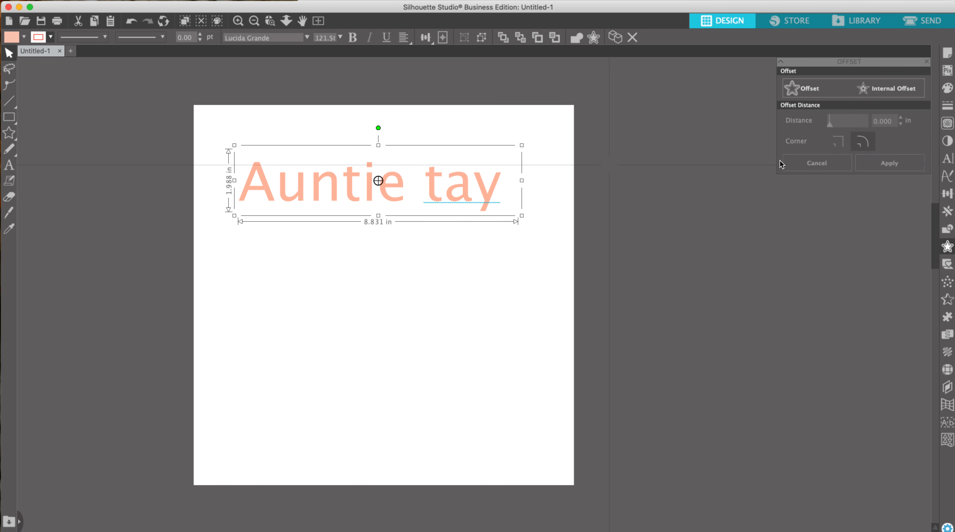
left_click(948, 156)
left_click(833, 203)
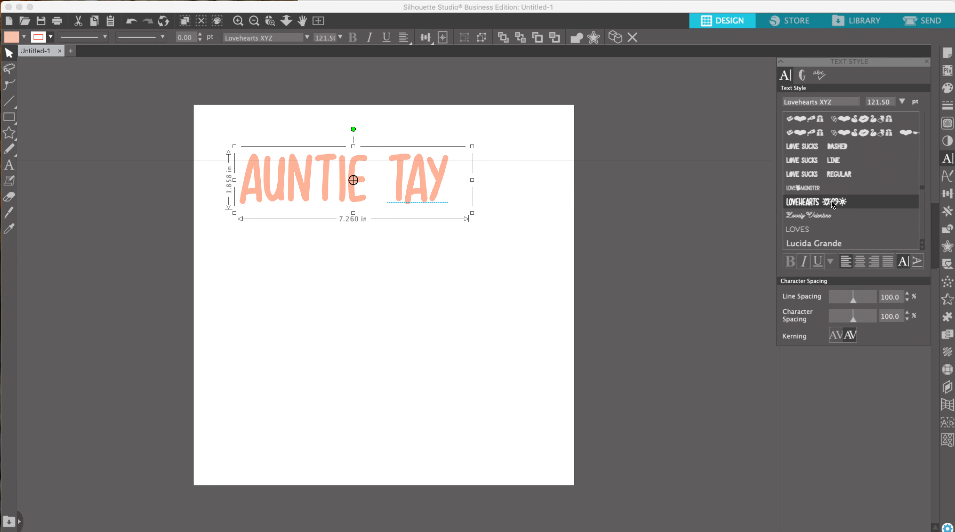
- Enlarge the text to about 13 in wide and reposition it on the page
left_click_drag(472, 212, 616, 318)
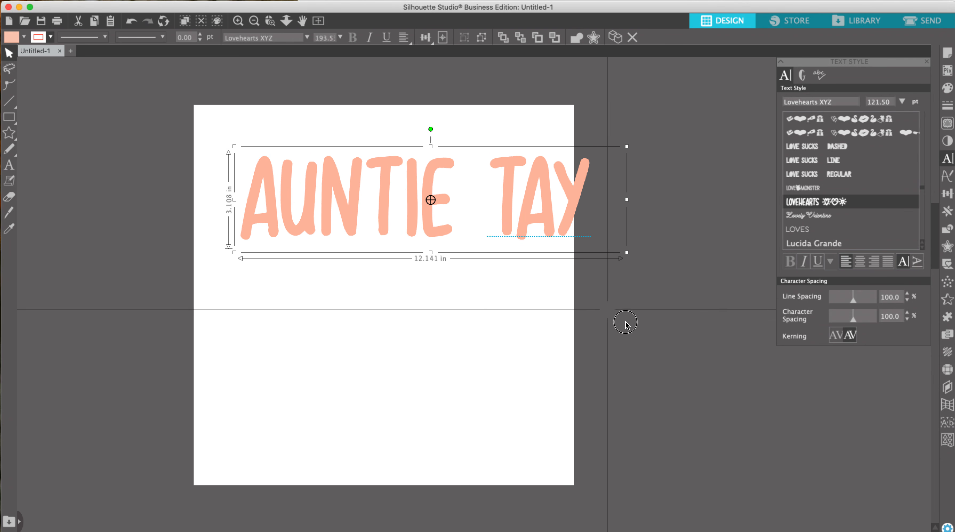
left_click_drag(444, 202, 396, 195)
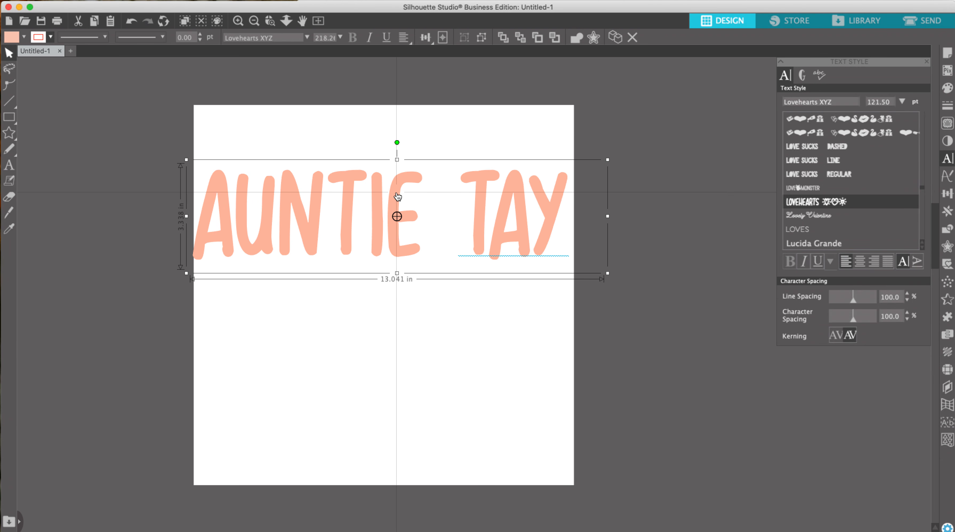
- Draw a star about 7.6 in wide below the text, move it down, and remove its outline color
left_click(18, 135)
left_click_drag(265, 287, 354, 389)
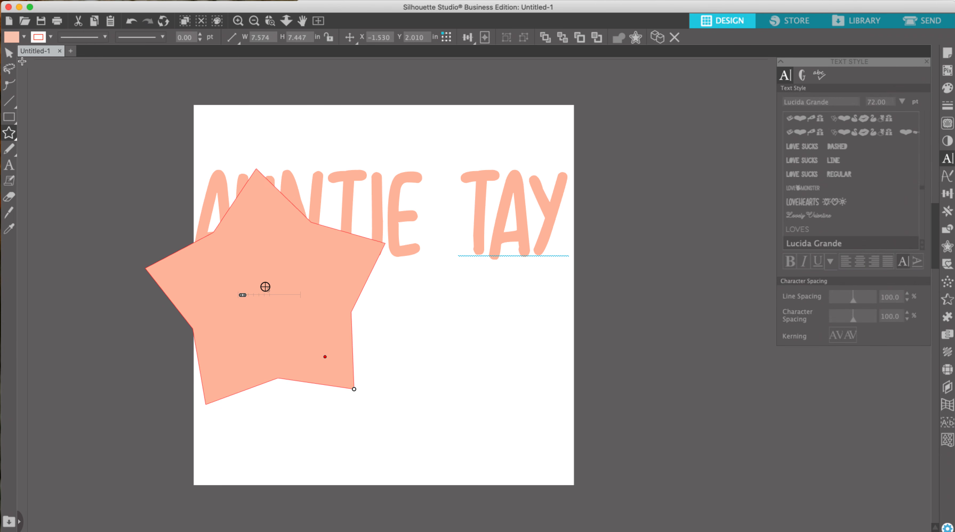
left_click(9, 53)
left_click_drag(205, 256, 216, 366)
left_click(50, 37)
left_click(39, 56)
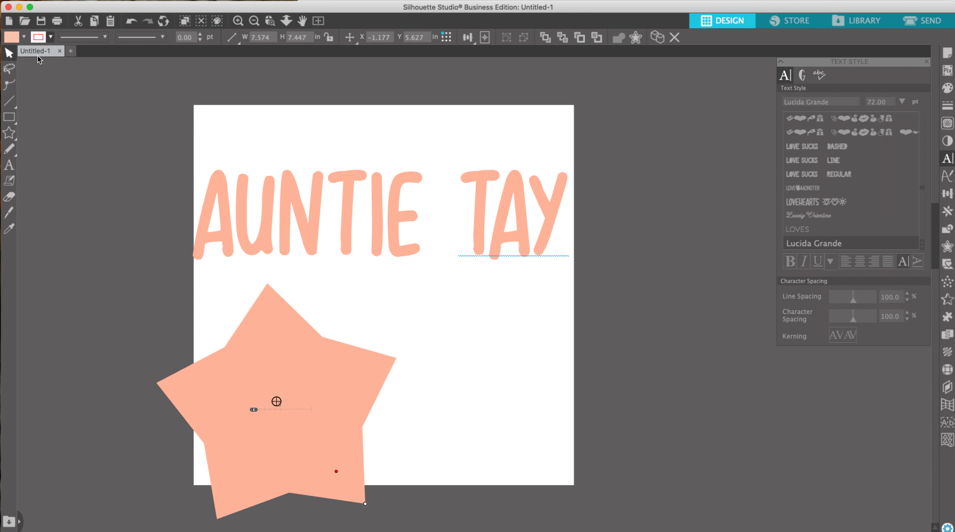
- Shrink the star and center it below the text
left_click(9, 133)
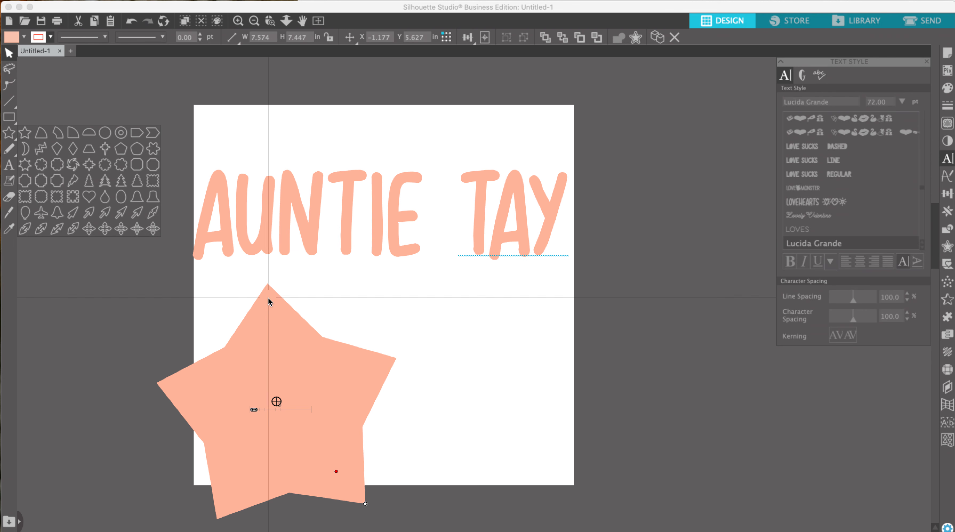
left_click(273, 335)
left_click_drag(400, 279, 318, 362)
left_click_drag(244, 395, 382, 316)
- Scale the text down to about 11.3 in wide and recenter it on the page
left_click(479, 228)
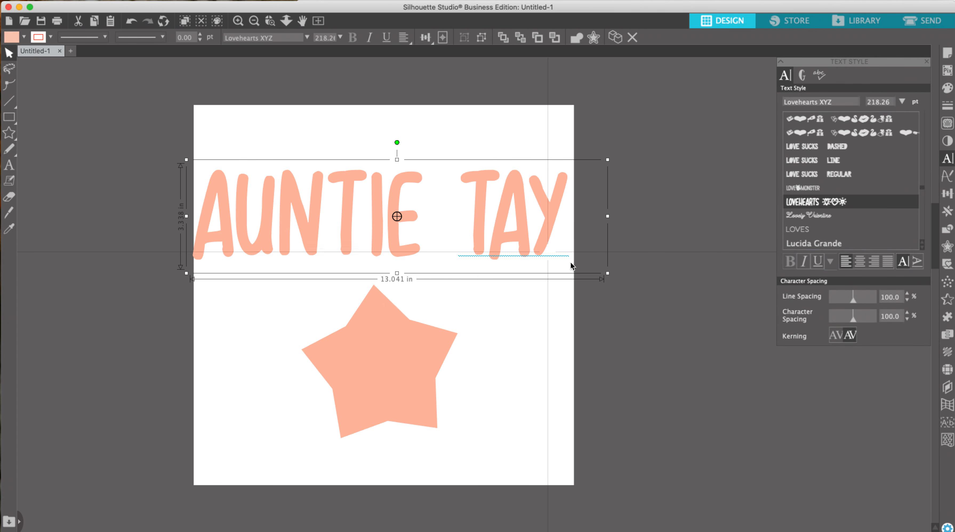
left_click_drag(607, 273, 553, 260)
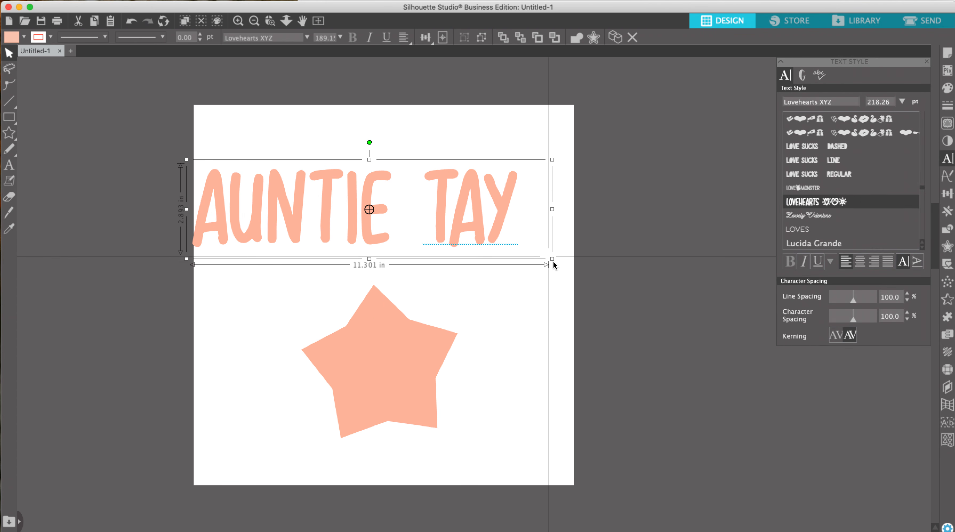
left_click_drag(324, 209, 348, 220)
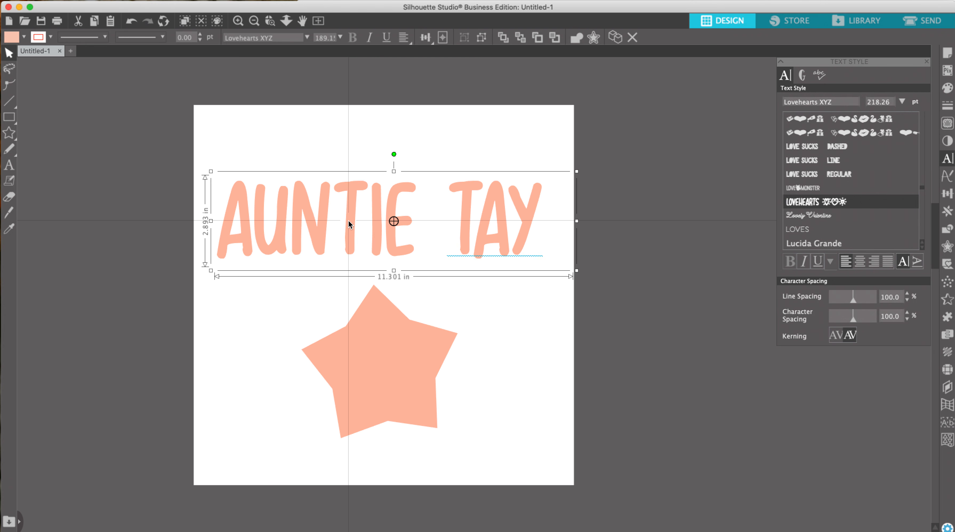
- Fill the star with the digital paper patterns-12.jpg pattern dragged in from Finder
left_click(41, 531)
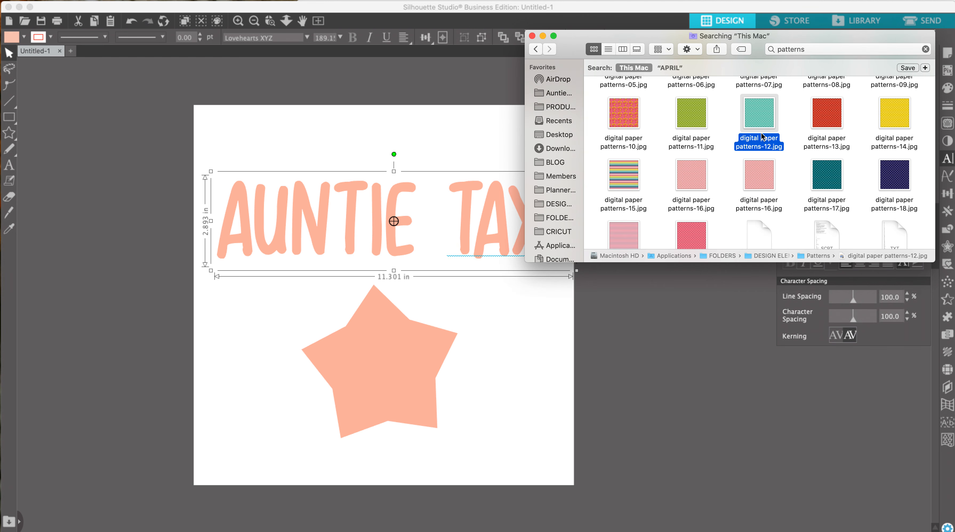
left_click_drag(760, 109, 388, 332)
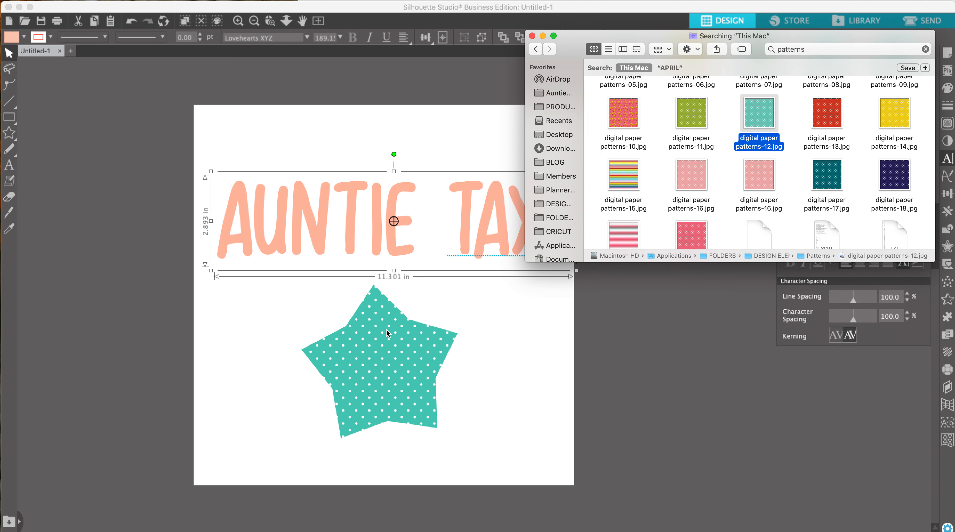
- Try to apply the digital paper patterns-16.jpg pattern to the text, then delete the imported pattern image
left_click_drag(690, 195, 438, 199)
left_click_drag(623, 188, 476, 195)
left_click_drag(420, 99, 245, 147)
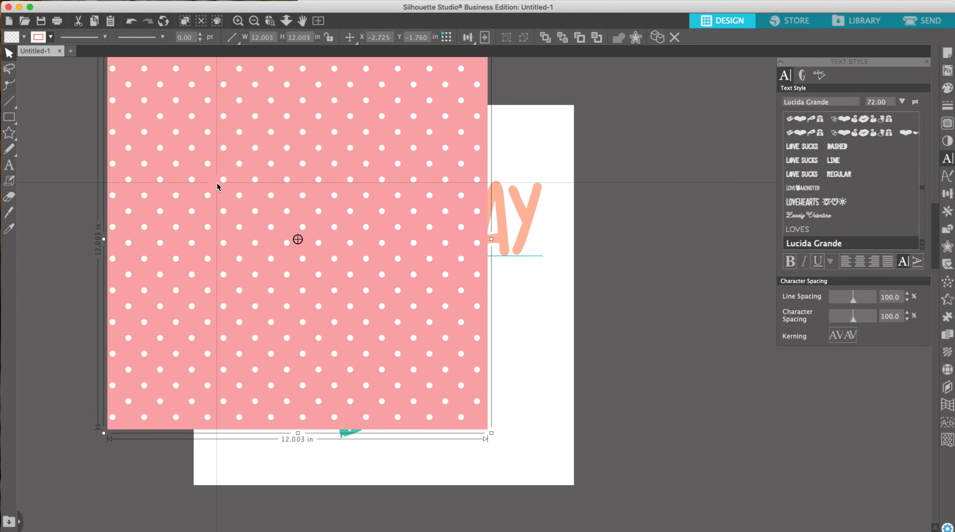
key("Delete")
- Fill the text with the digital paper patterns-16.jpg pattern dragged in from Finder
left_click(41, 531)
left_click_drag(675, 192, 477, 189)
left_click(443, 140)
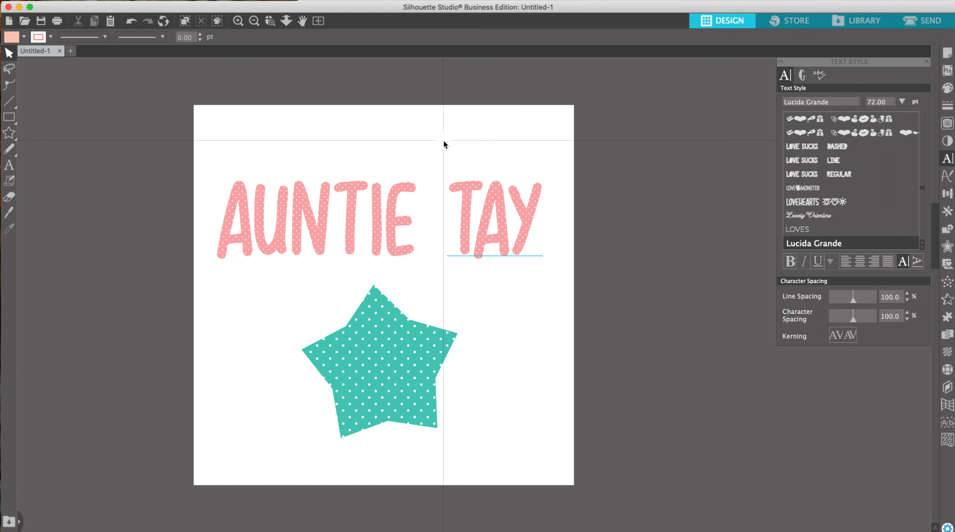
- Move the text up and paste a copy of it directly below the original
left_click(465, 214)
left_click_drag(463, 222, 463, 166)
right_click(462, 167)
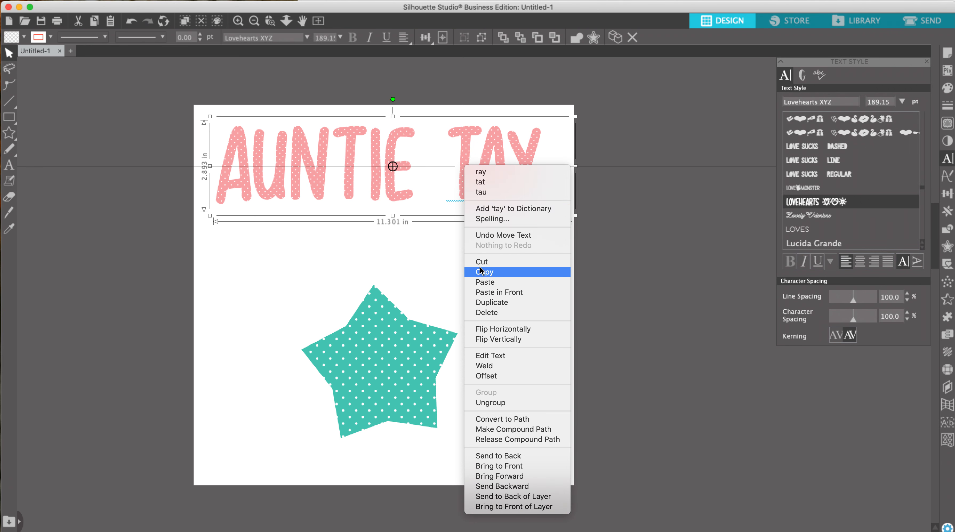
left_click(481, 273)
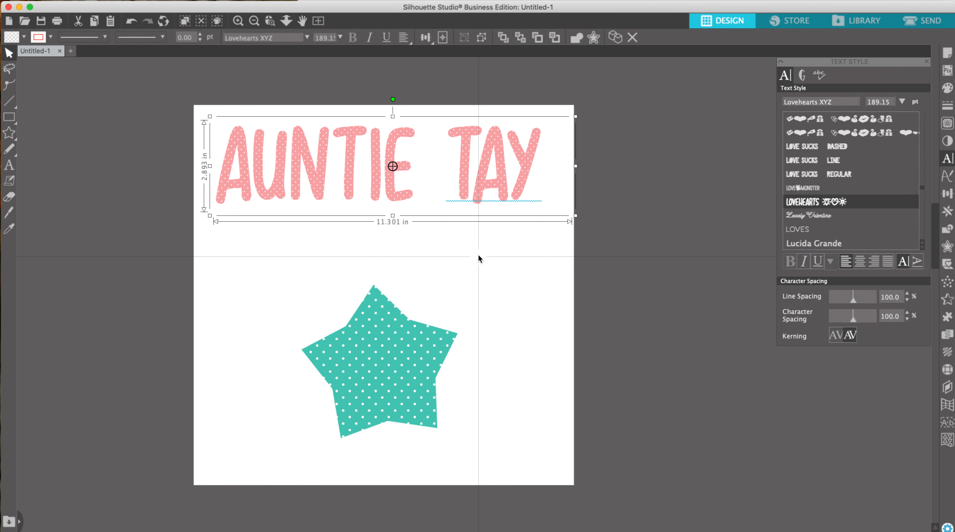
right_click(482, 182)
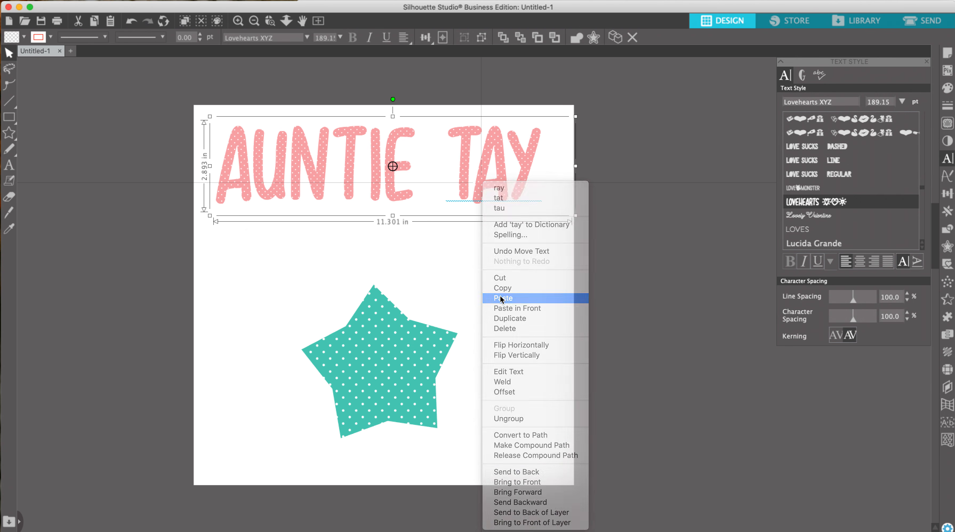
left_click(499, 298)
left_click_drag(484, 185, 468, 258)
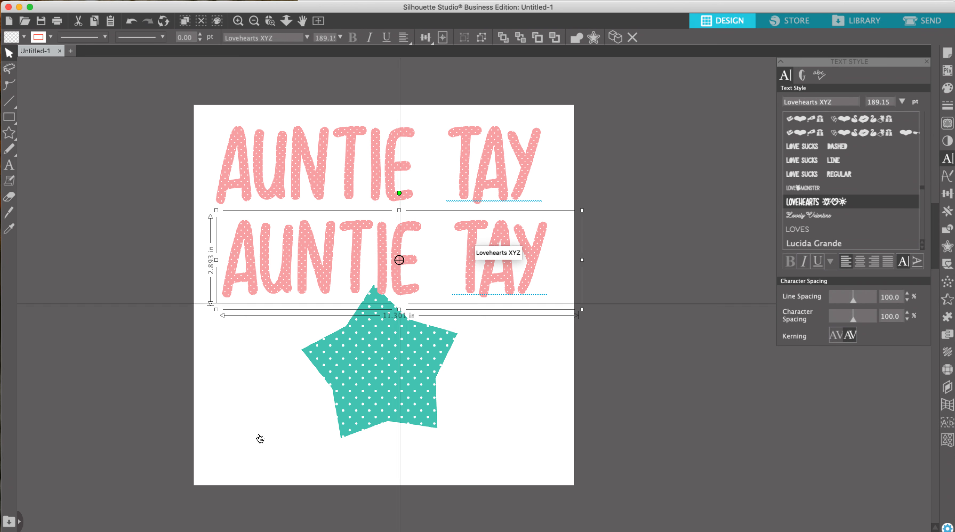
- Ungroup the letters of the copied text
left_click(41, 527)
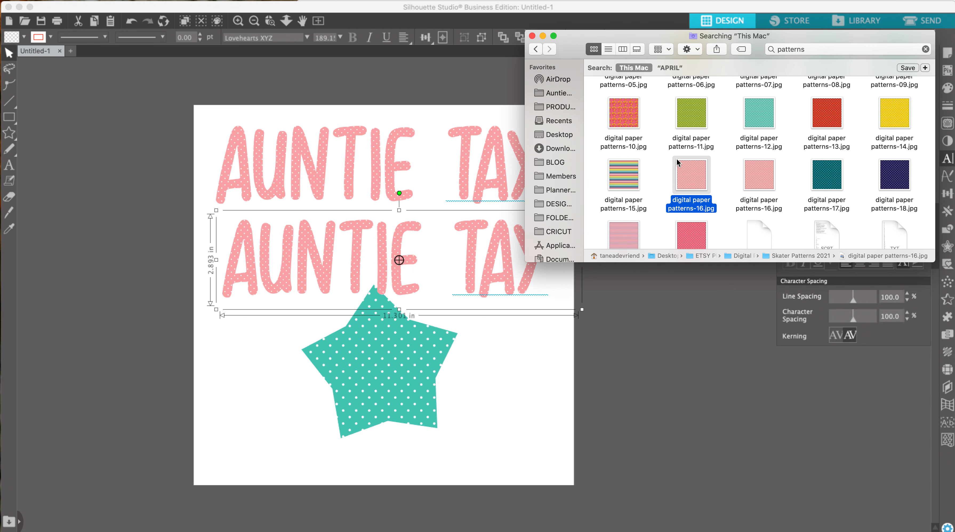
left_click(396, 272)
right_click(396, 272)
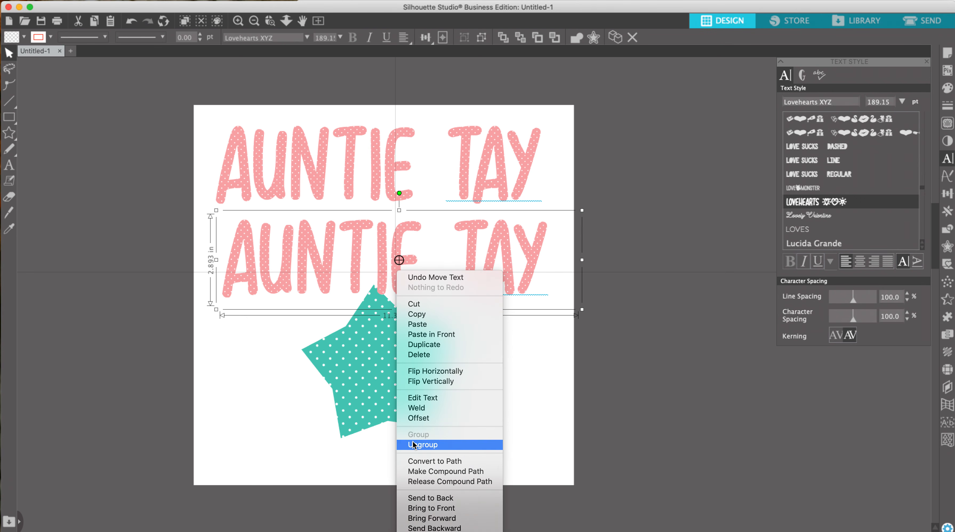
left_click(421, 445)
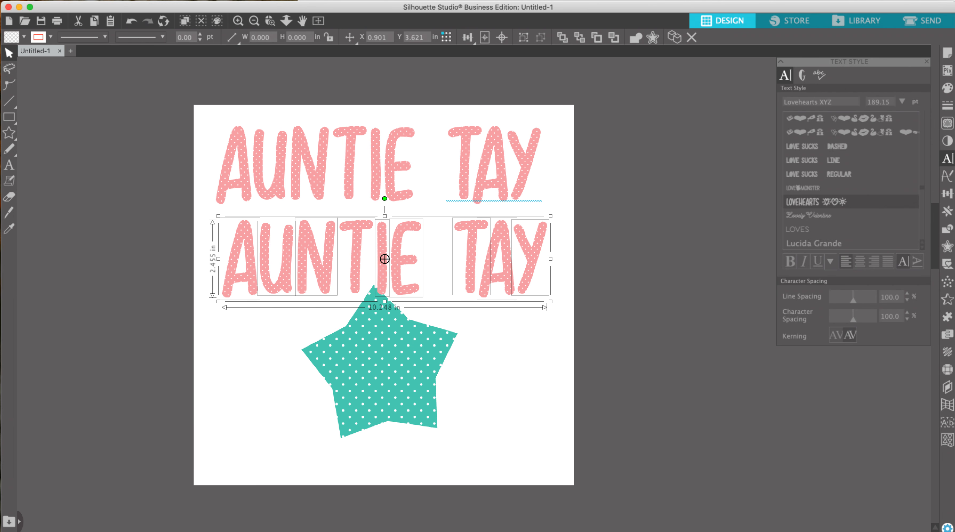
- Fill several letters of the copied text with the digital paper patterns-12.jpg pattern and shift the star lower right
left_click(41, 531)
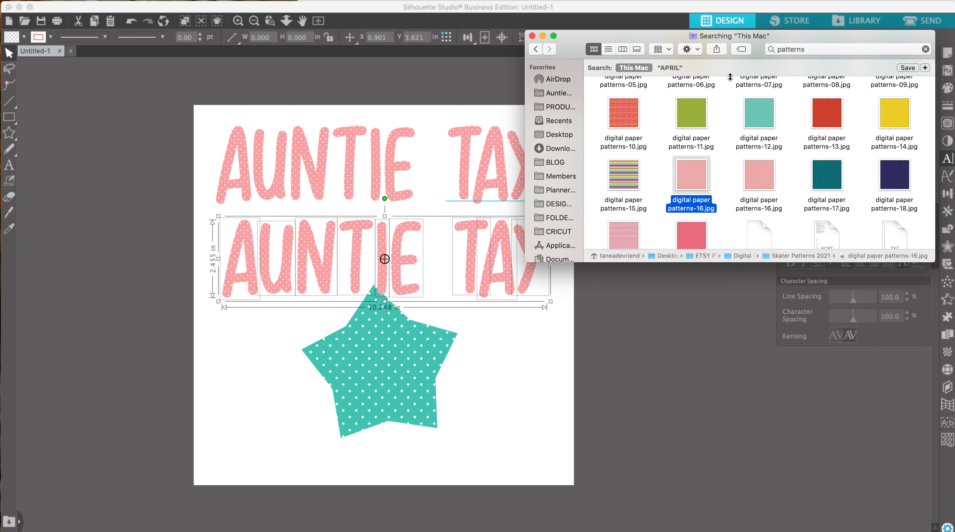
left_click_drag(759, 111, 265, 283)
left_click_drag(756, 115, 404, 268)
left_click_drag(746, 156, 501, 257)
left_click(487, 354)
left_click_drag(406, 358, 479, 377)
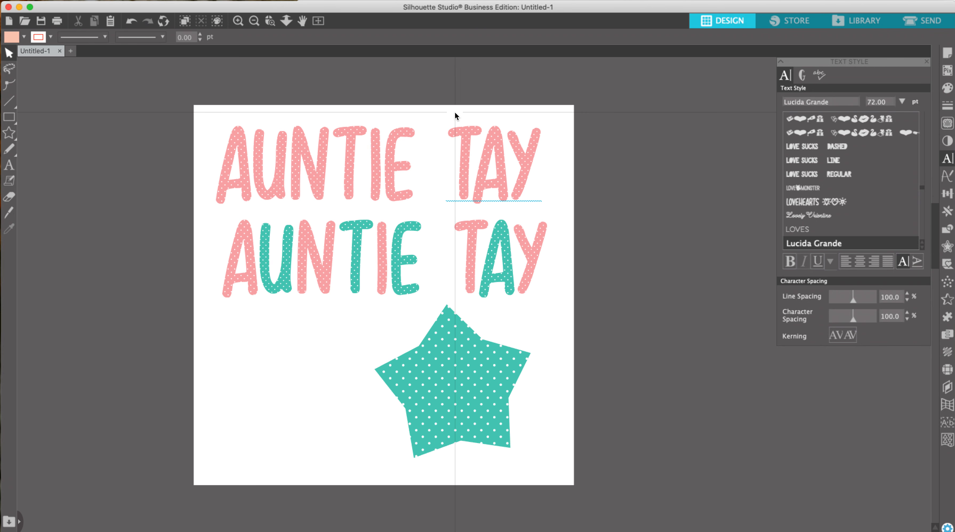
- Create a 0.125 in rounded offset around the top text
left_click(499, 149)
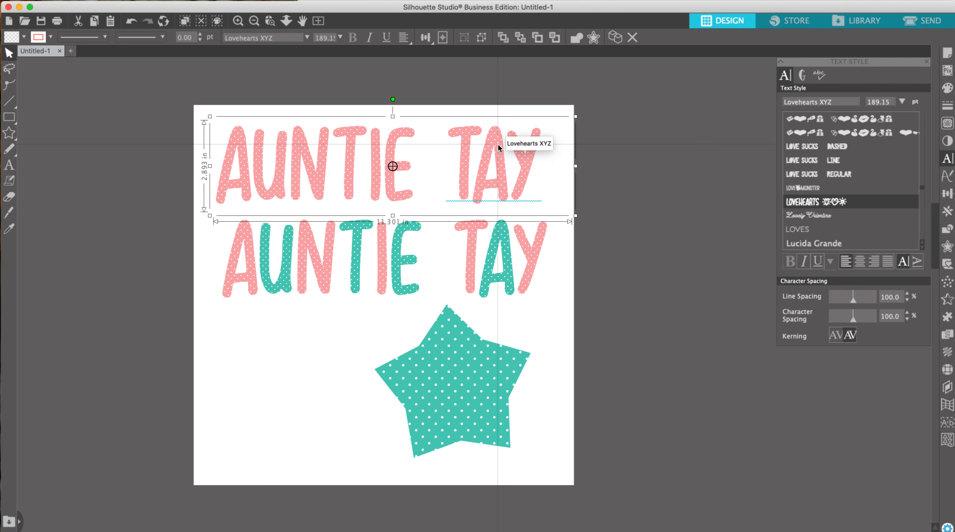
left_click(593, 39)
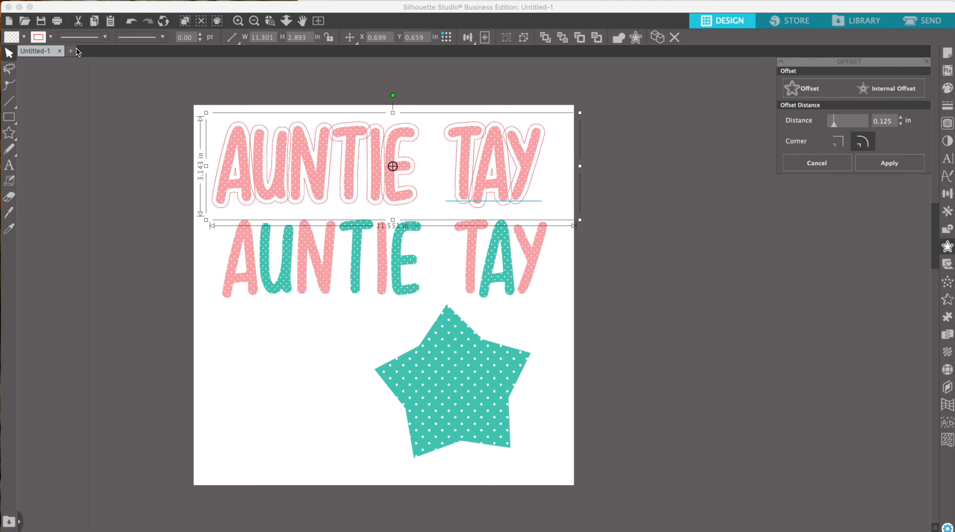
- Remove the offset's outline and give it a purple fill
left_click(51, 37)
left_click(39, 53)
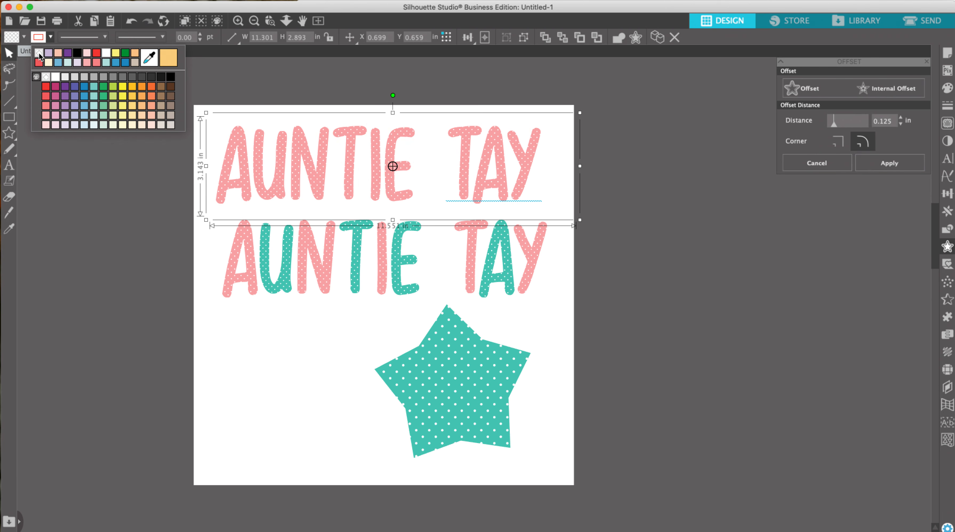
left_click(24, 36)
left_click(21, 54)
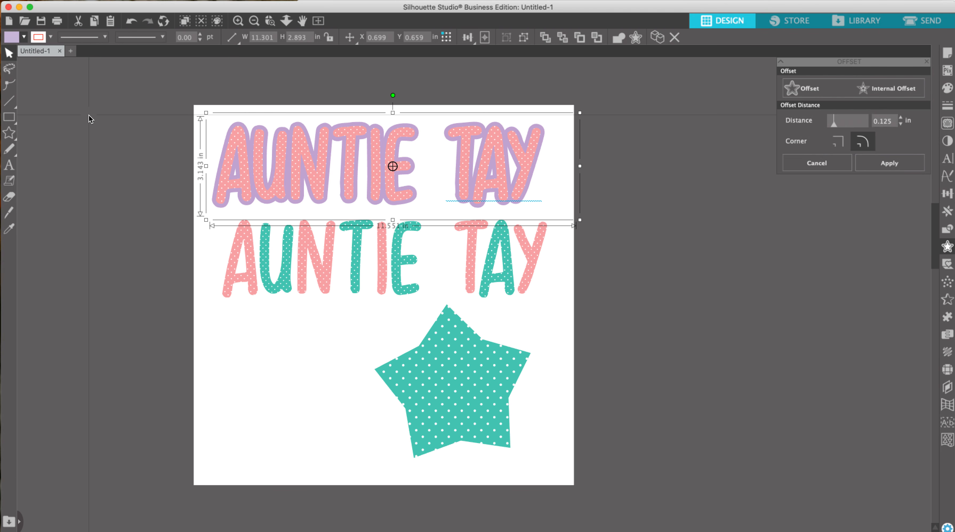
- Fill the top text's offset with the digital paper patterns-13.jpg pattern
left_click(41, 531)
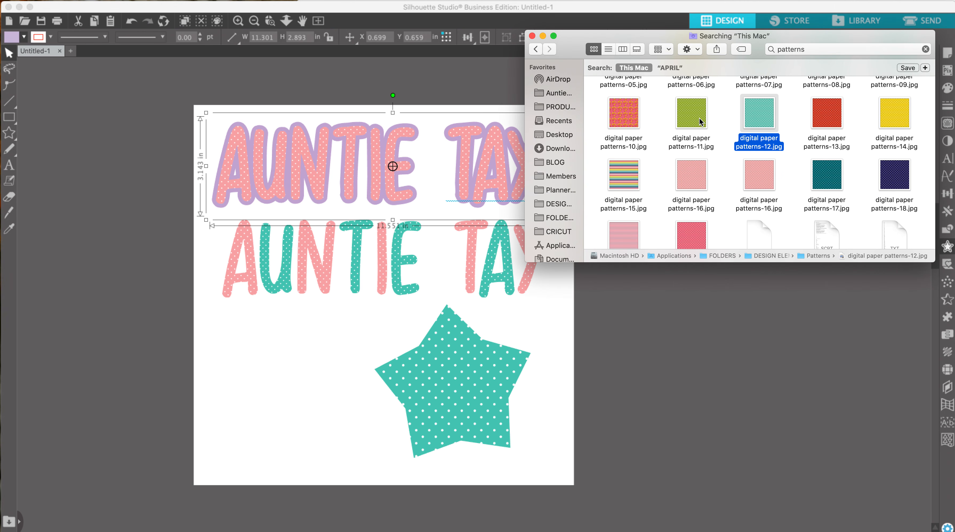
left_click_drag(836, 105, 472, 206)
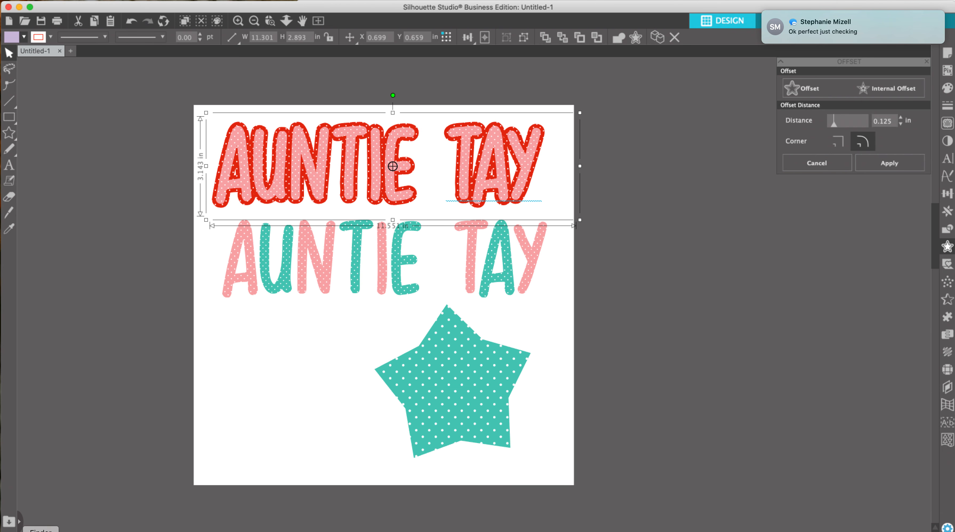
- Create a 0.125 in offset around the star
left_click(42, 531)
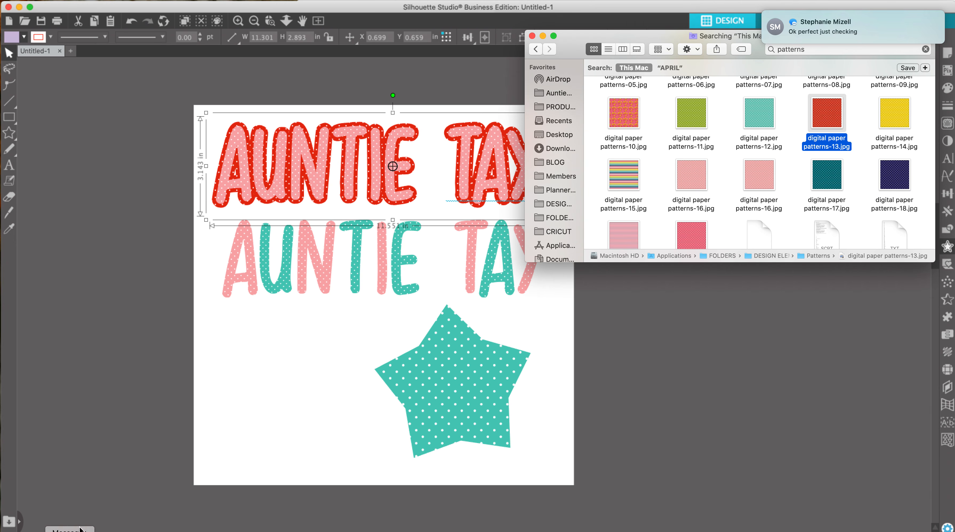
left_click_drag(748, 25, 747, 72)
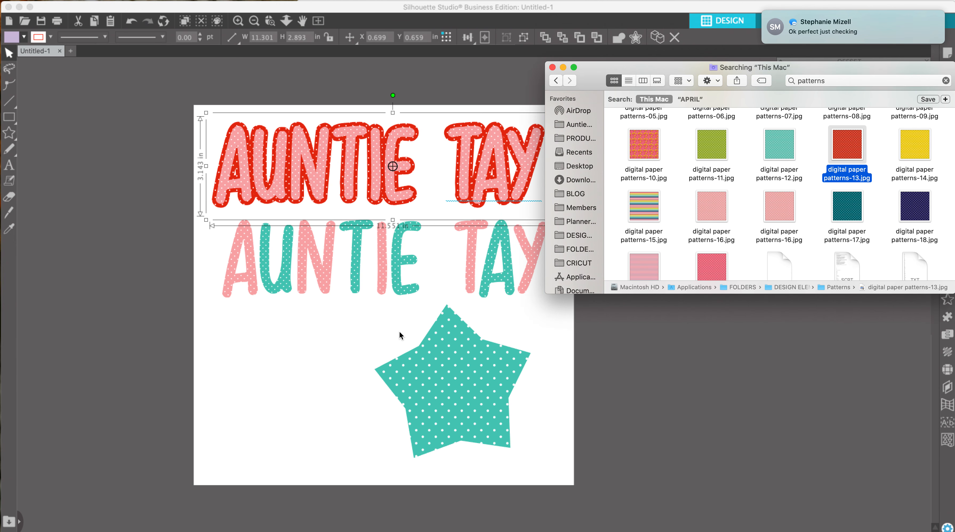
left_click(423, 366)
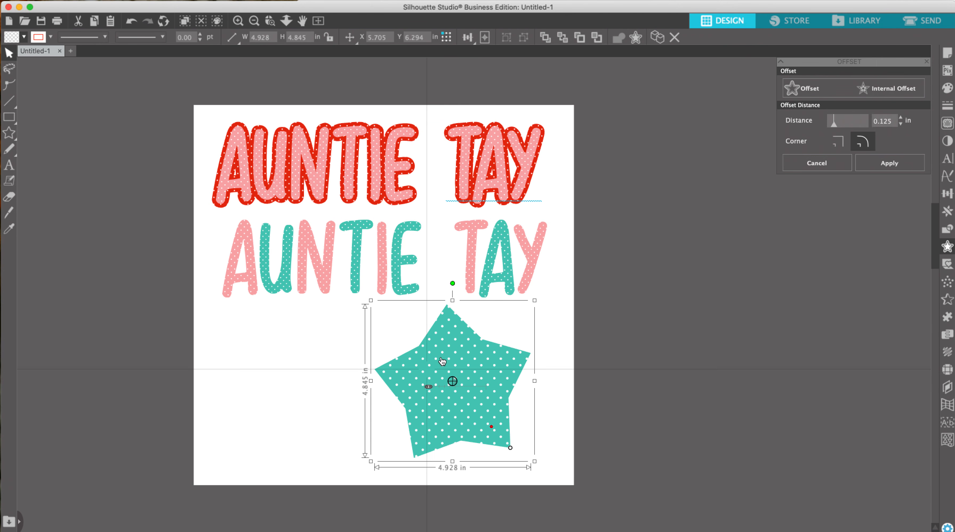
left_click(635, 38)
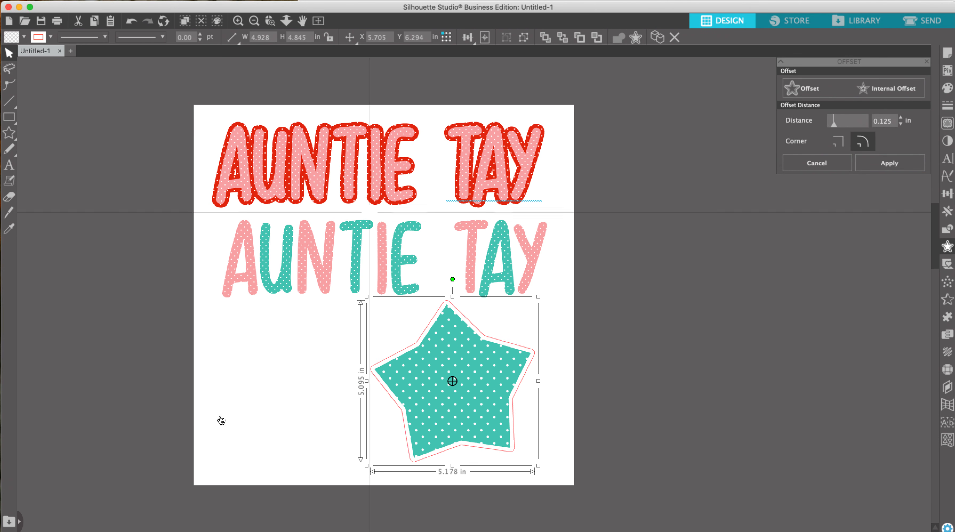
- Fill the star's offset with the digital paper patterns-11.jpg pattern
left_click(41, 531)
left_click_drag(847, 148, 486, 321)
left_click_drag(786, 130, 511, 322)
left_click_drag(711, 147, 649, 274)
left_click(485, 333)
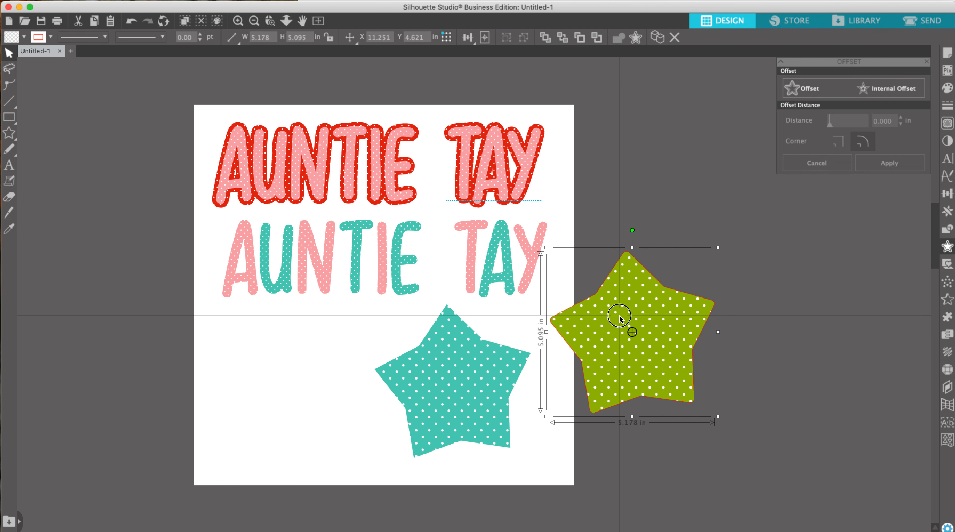
- Move the star's offset aside and give it a teal outline 6.00 pt thick
left_click_drag(630, 321, 635, 253)
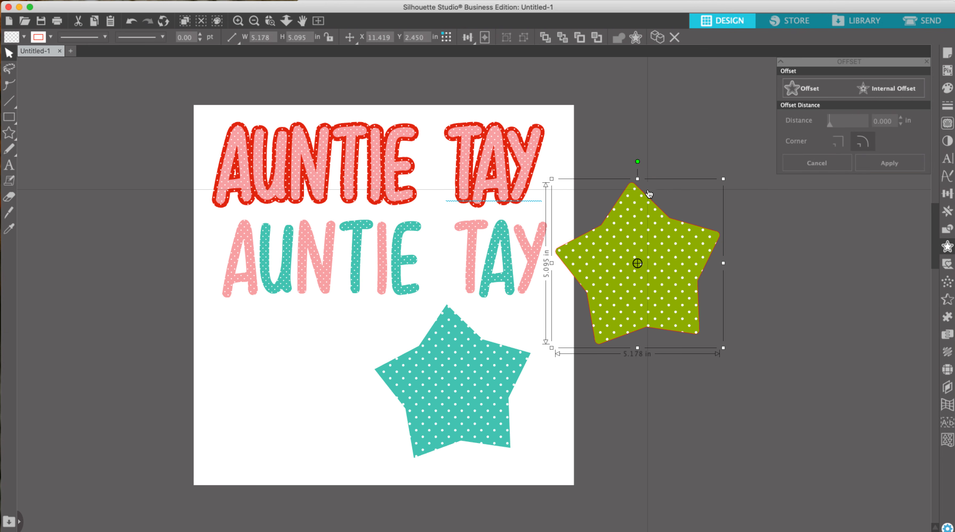
left_click(50, 37)
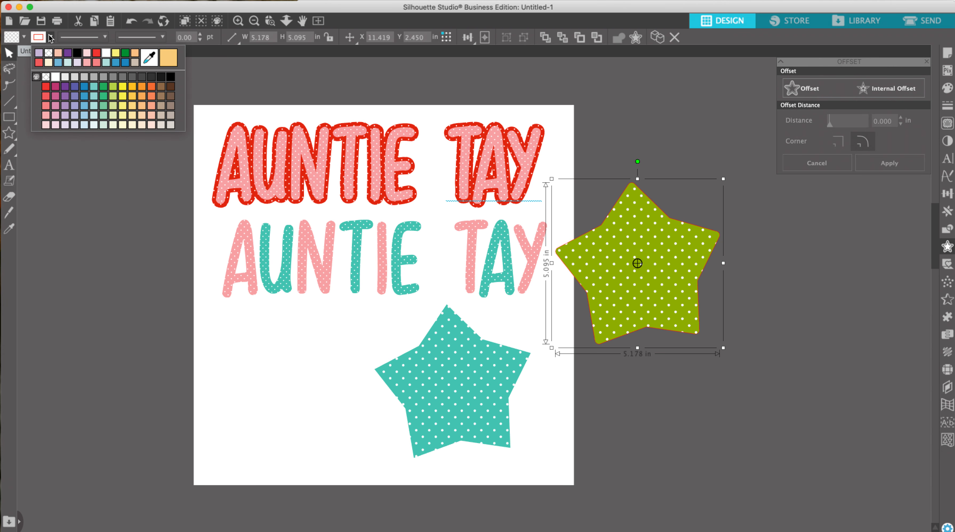
left_click(92, 88)
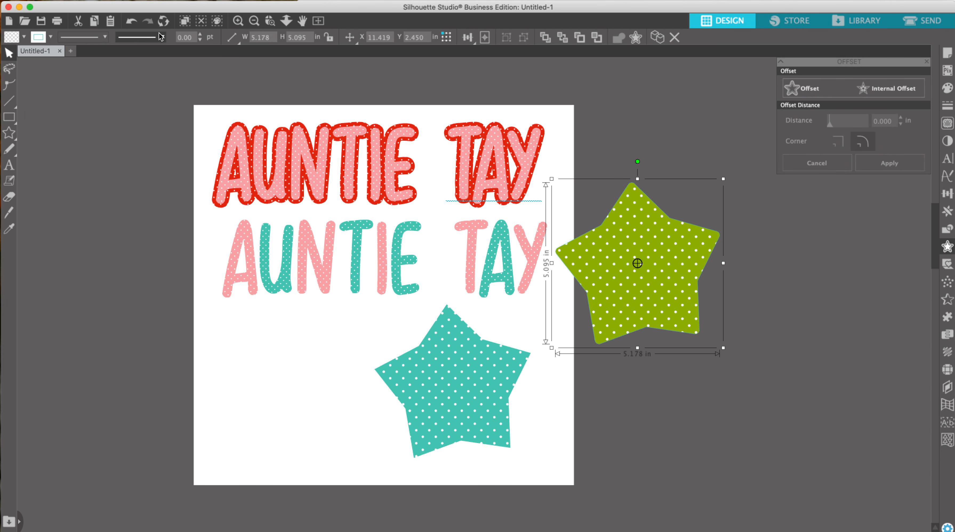
left_click(197, 34)
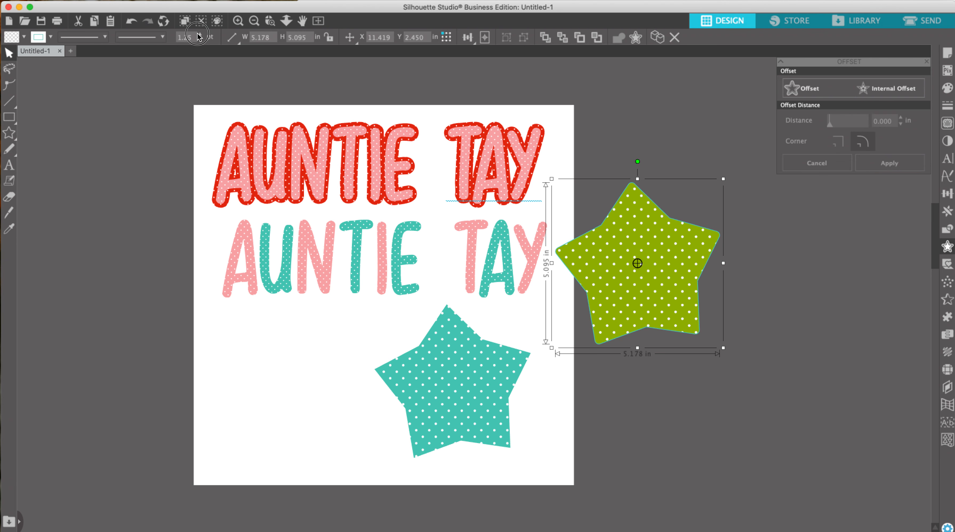
left_click(198, 34)
left_click(197, 33)
left_click(198, 33)
left_click(198, 33)
left_click(199, 35)
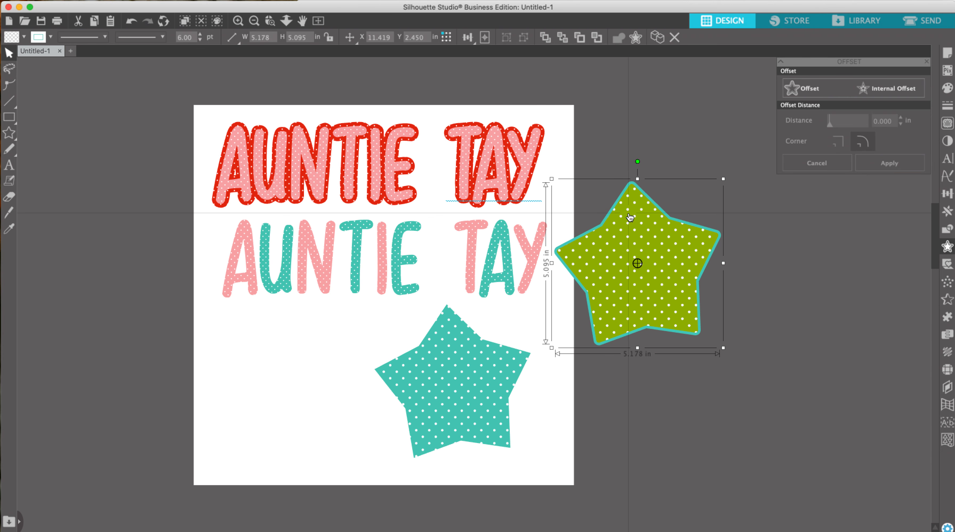
- Move the offset back around the star and change its outline colour to green
left_click_drag(645, 220, 461, 339)
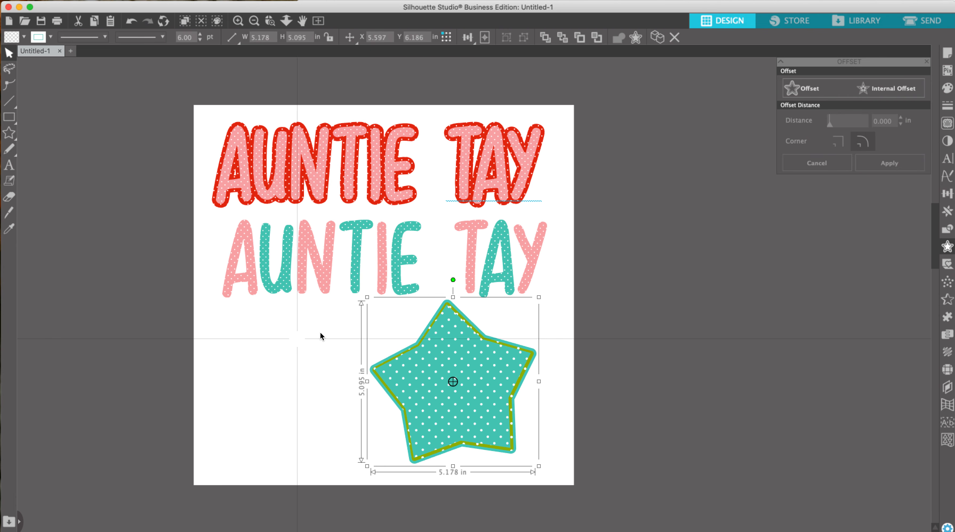
left_click(51, 37)
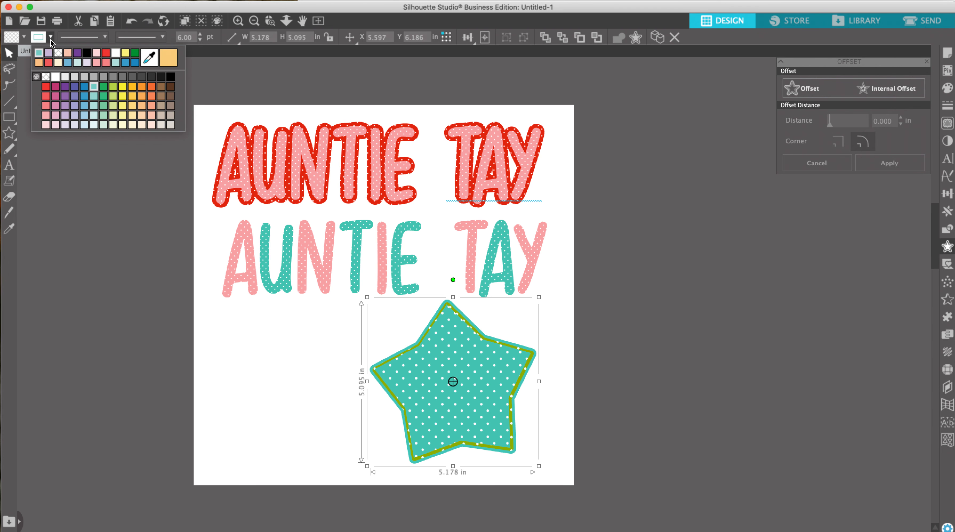
left_click(58, 56)
left_click(230, 381)
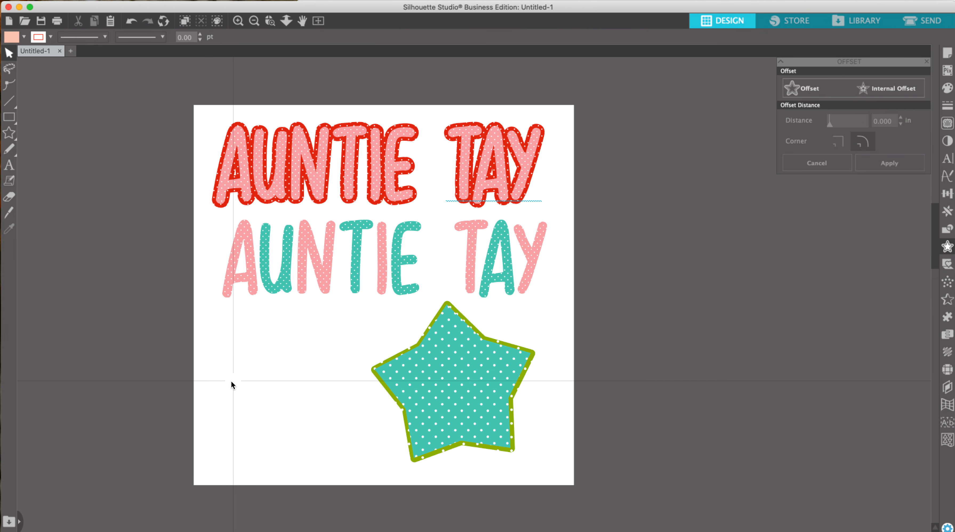